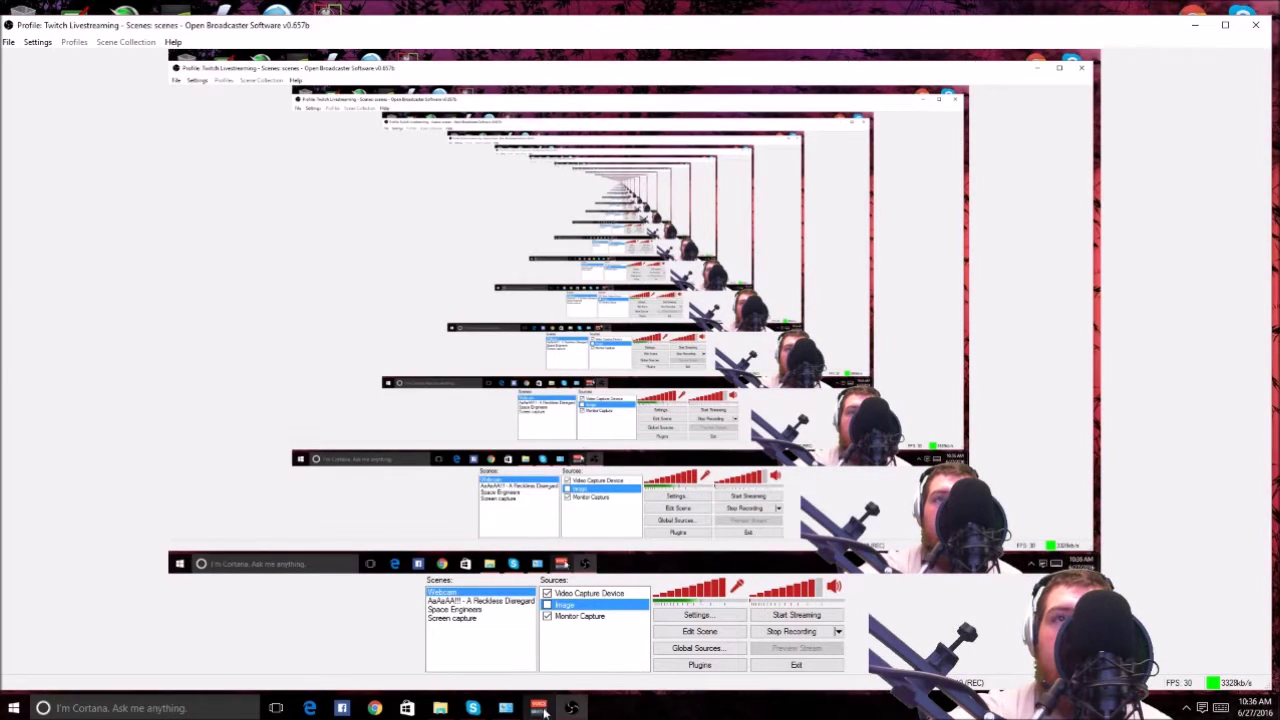
# Move the OBS window out of the way so the VoiceMeeter Banana mixer shows
pyautogui.moveTo(958, 27); pyautogui.dragTo(2, 35)
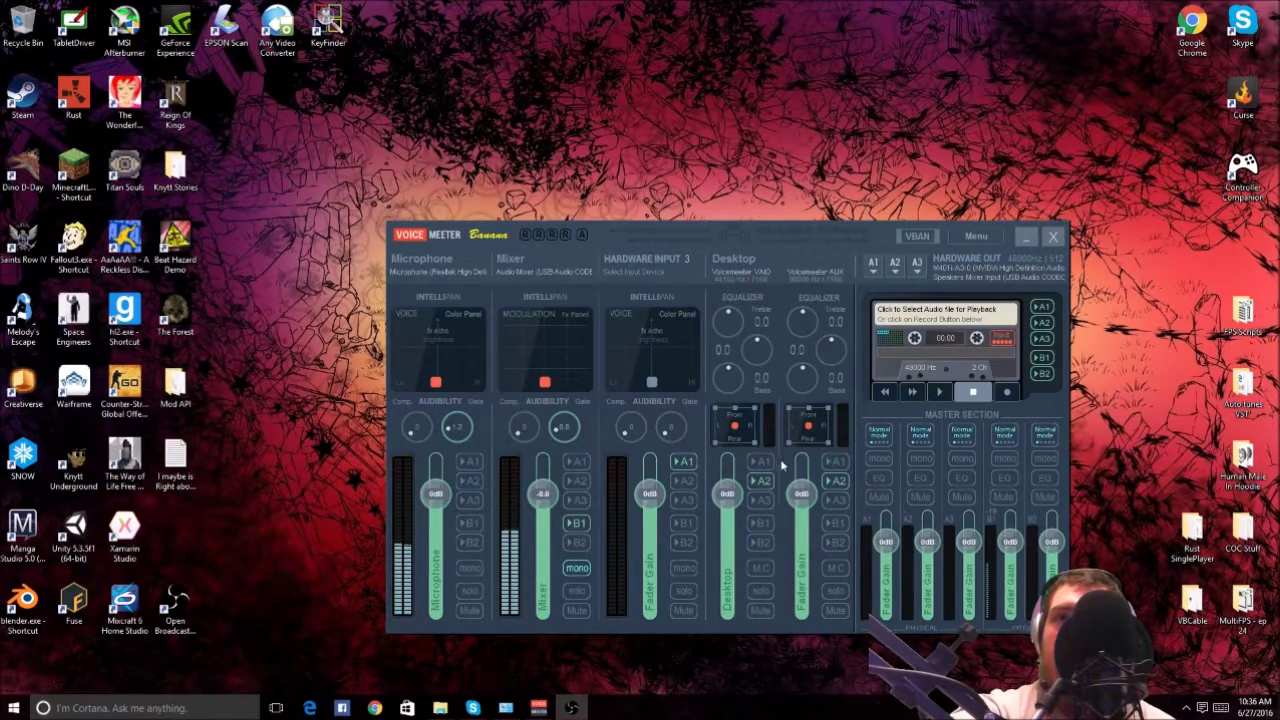
# Open the Windows Sound dialog's Recording devices list from the tray speaker icon
pyautogui.click(1186, 707)
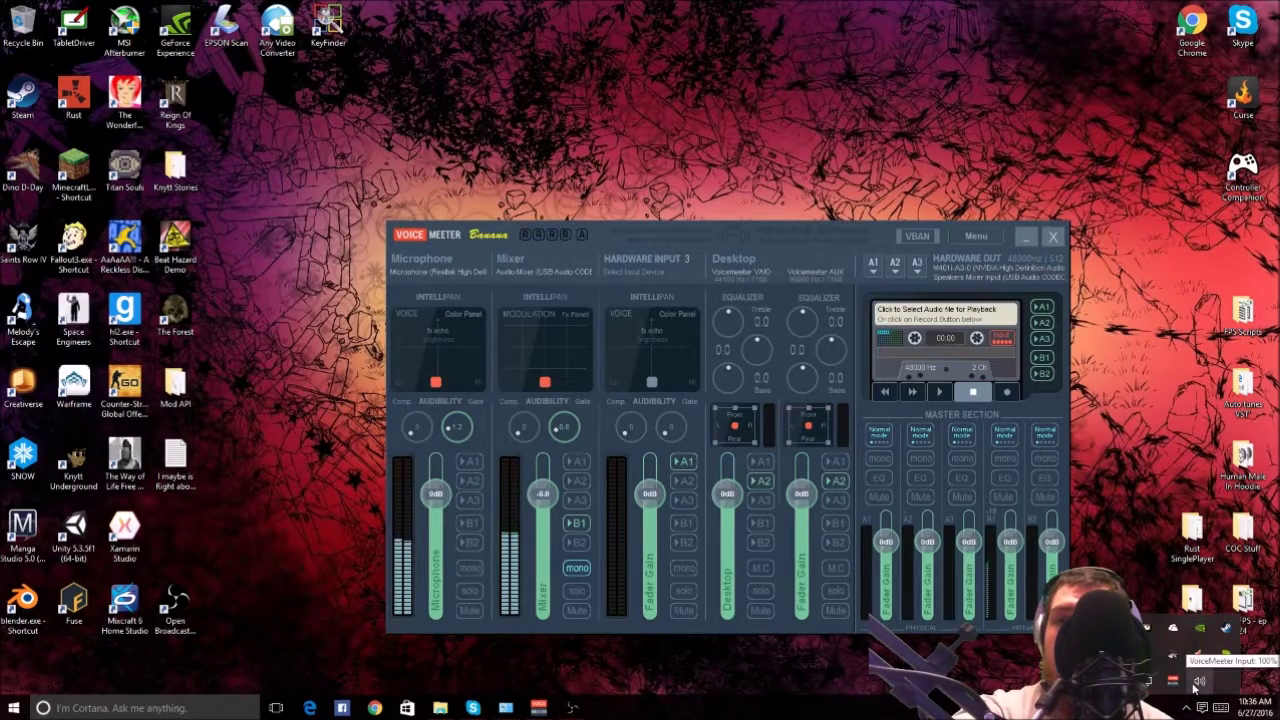
pyautogui.click(1199, 681)
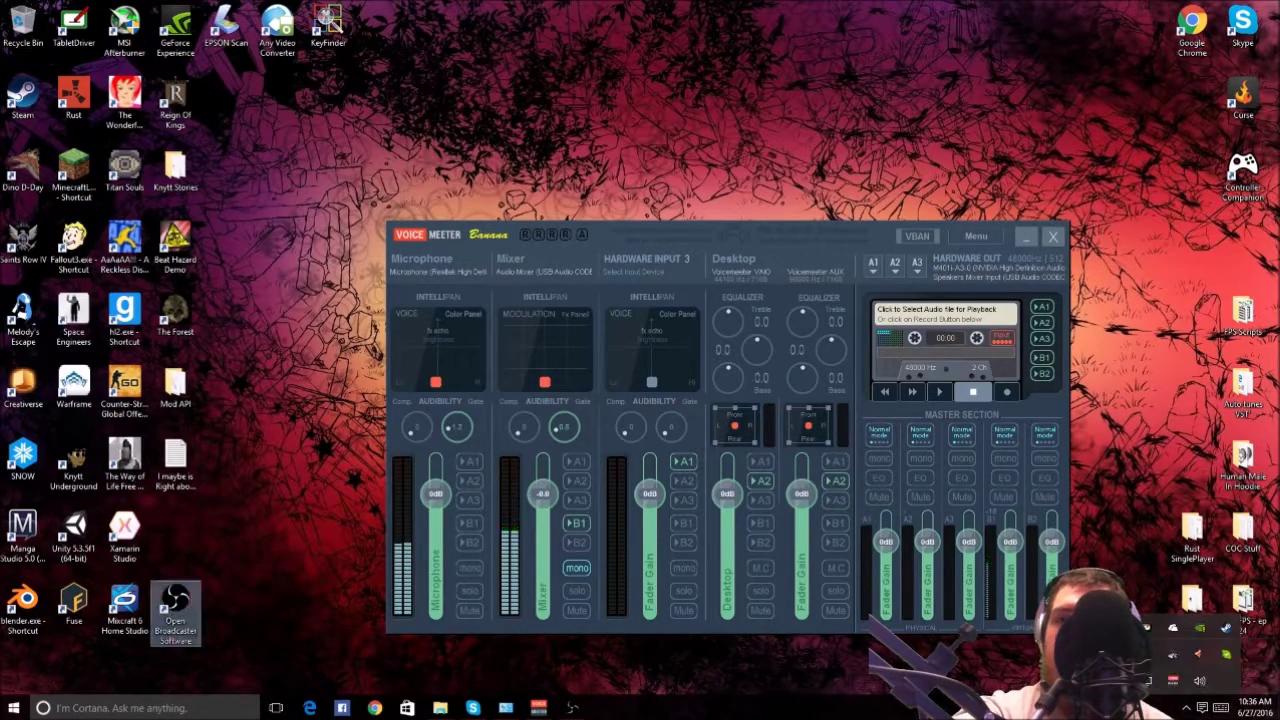
pyautogui.rightClick(1202, 707)
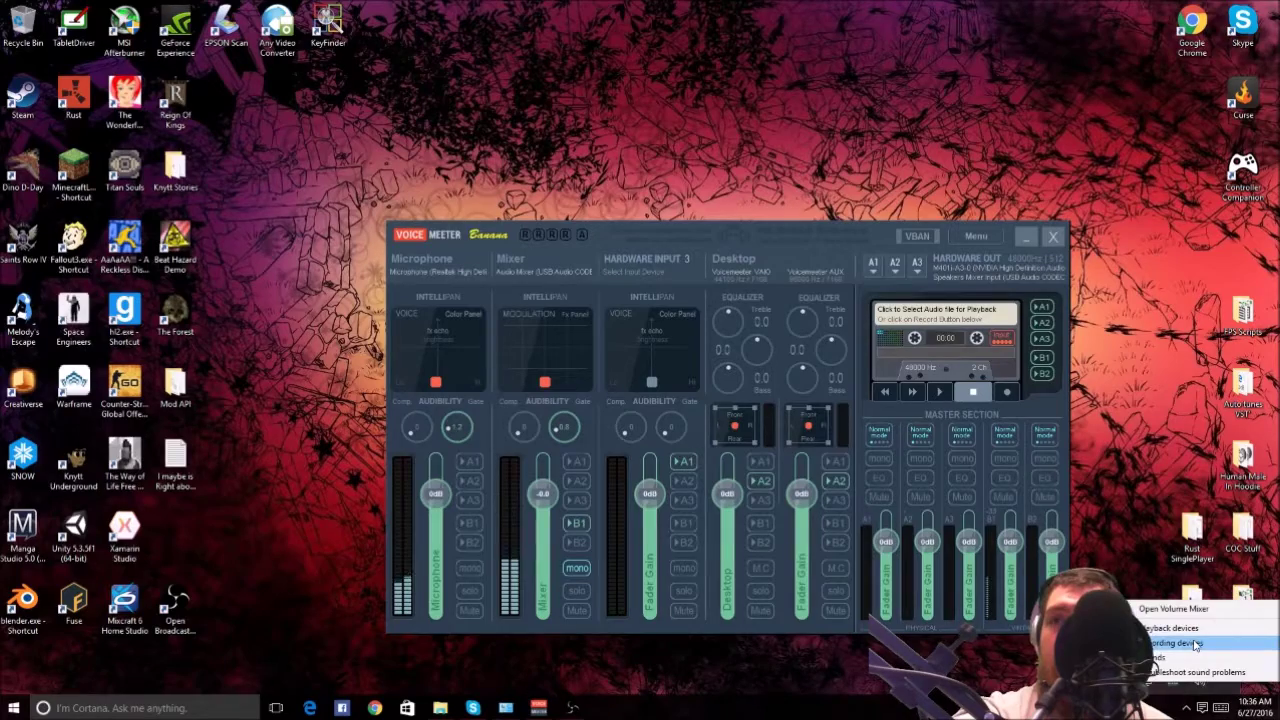
pyautogui.click(1180, 643)
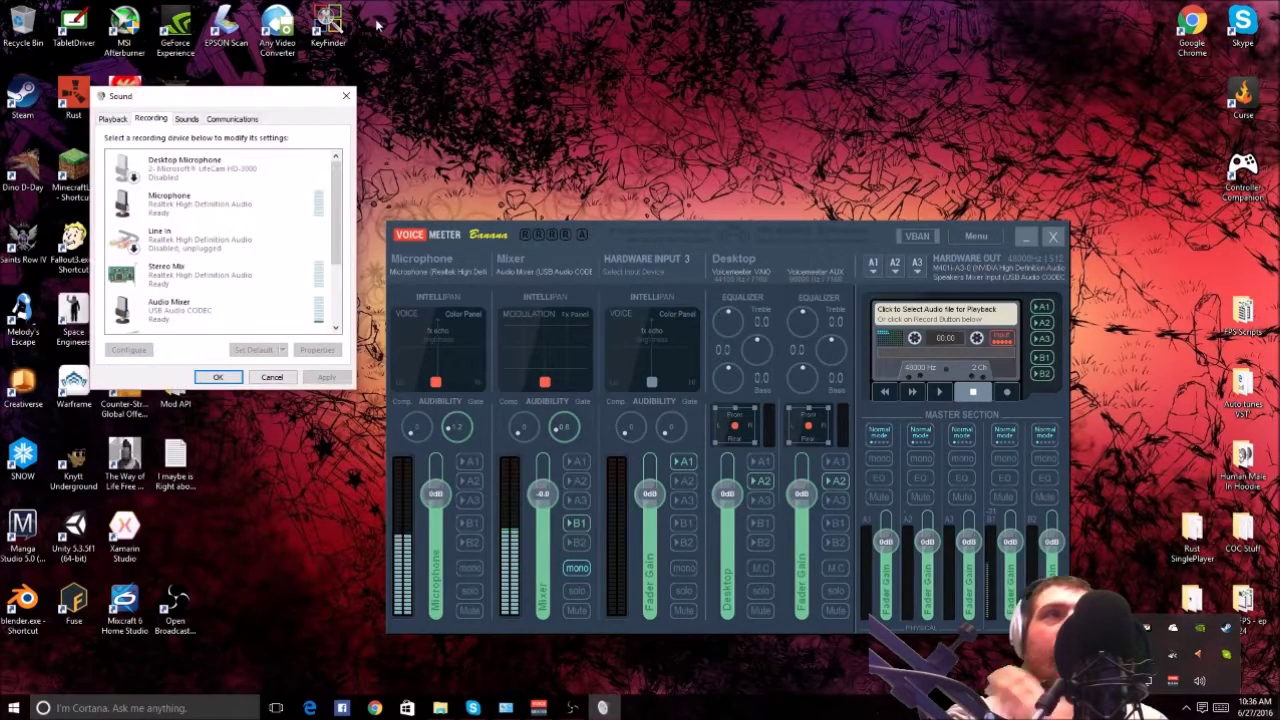
# Switch to Playback devices and select VoiceMeeter Input as the default playback device
pyautogui.scroll(-3, 200, 210)
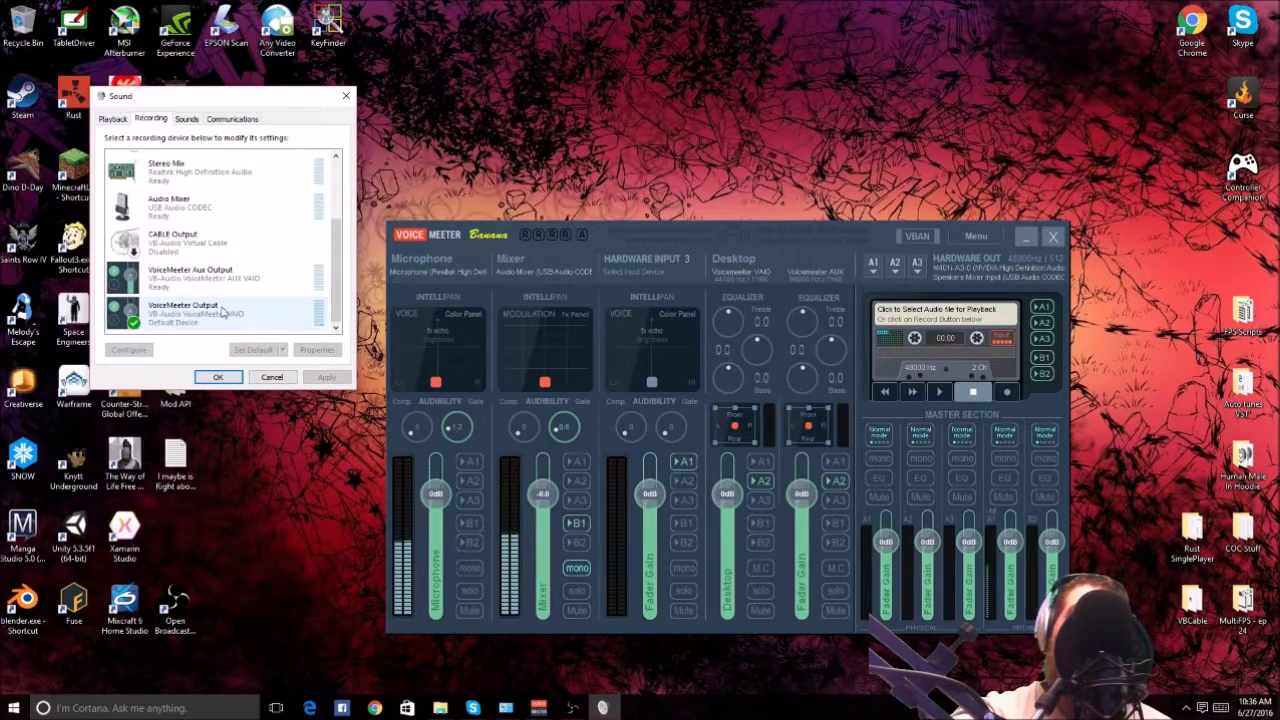
pyautogui.scroll(1, 223, 310)
pyautogui.scroll(3, 223, 310)
pyautogui.click(113, 118)
pyautogui.click(190, 280)
pyautogui.scroll(-2, 190, 283)
pyautogui.click(183, 305)
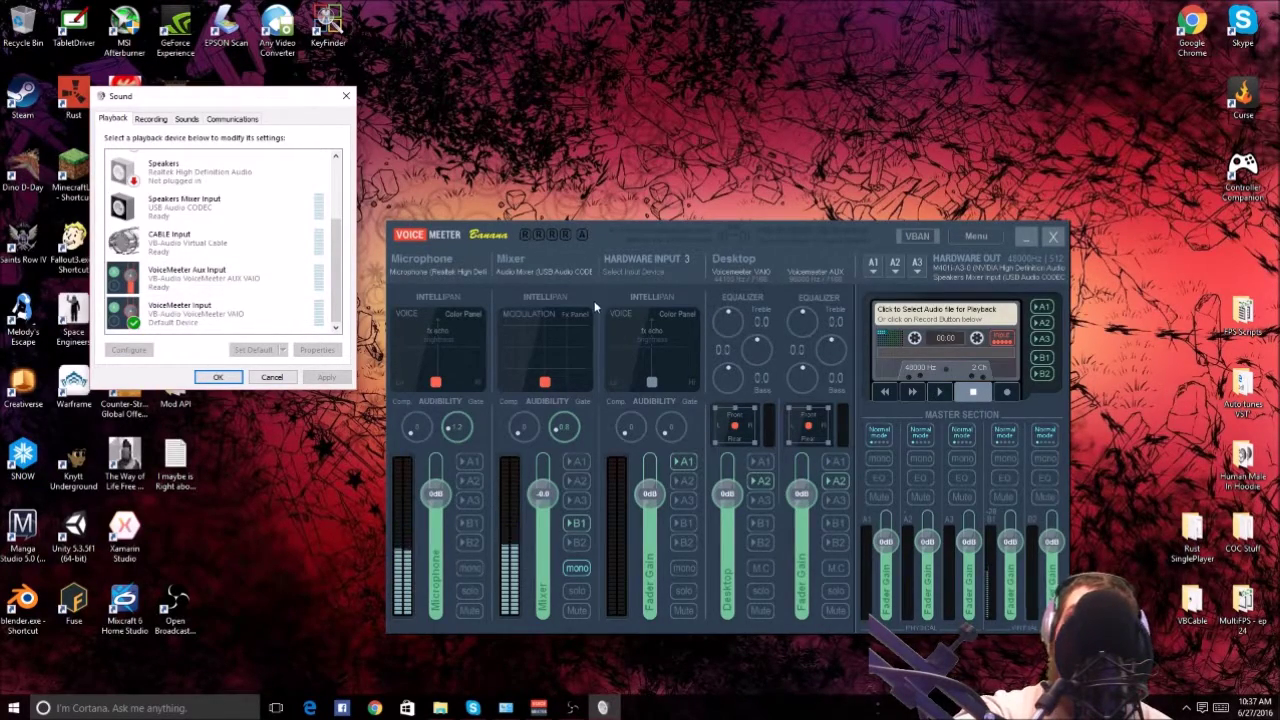
# Confirm the sound device settings with OK, closing the Sound dialog
pyautogui.click(231, 379)
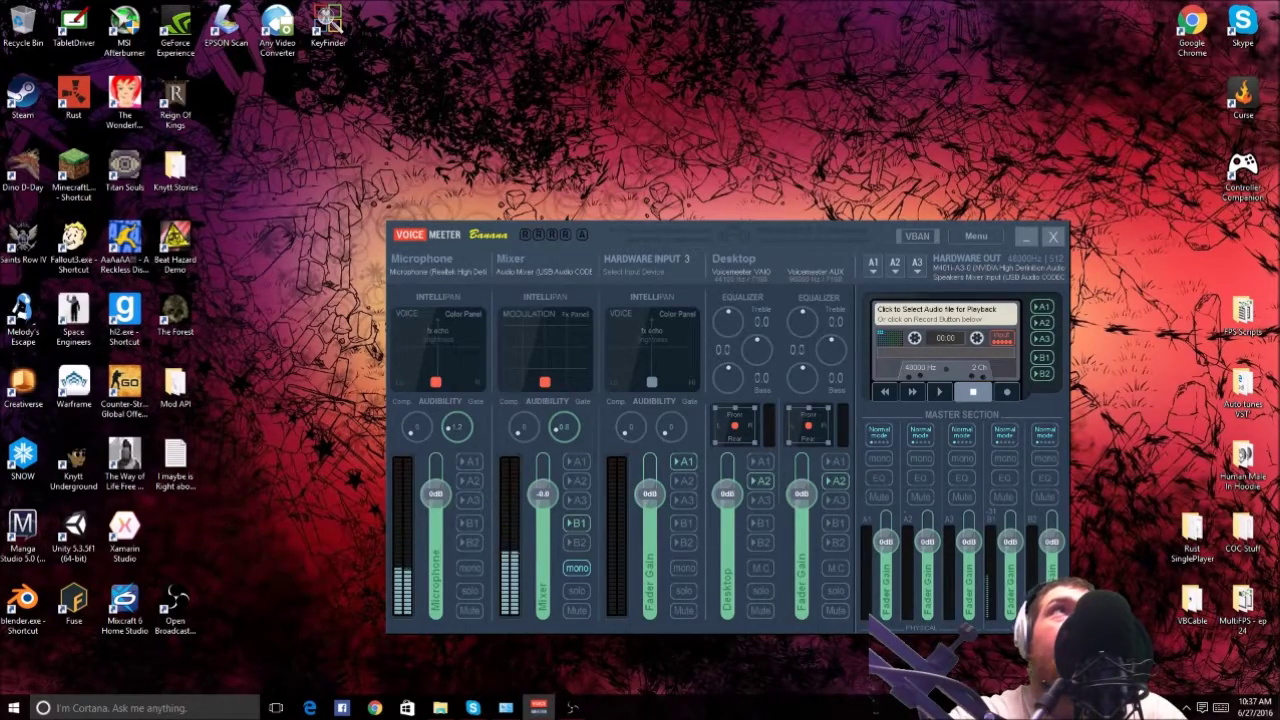
# Route the Mixer strip to A2 and B1, the third input to A1, and enlarge OBS over the mixer
pyautogui.click(571, 707)
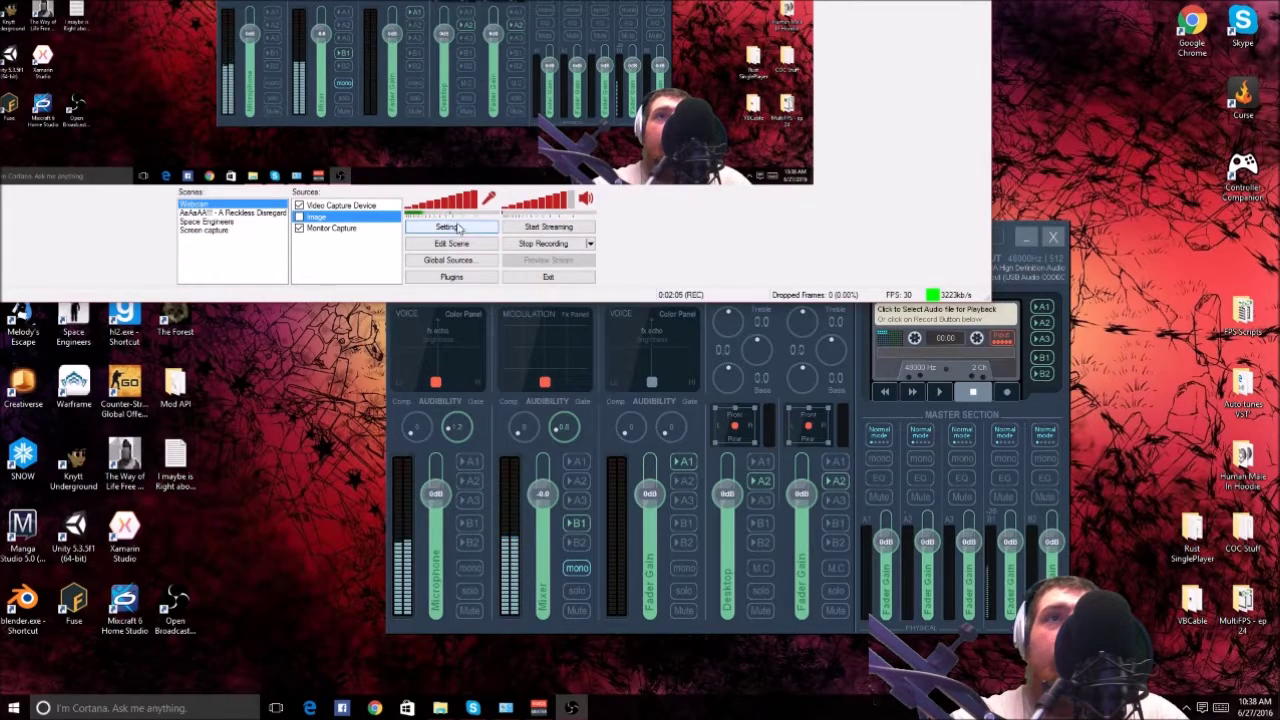
pyautogui.click(583, 531)
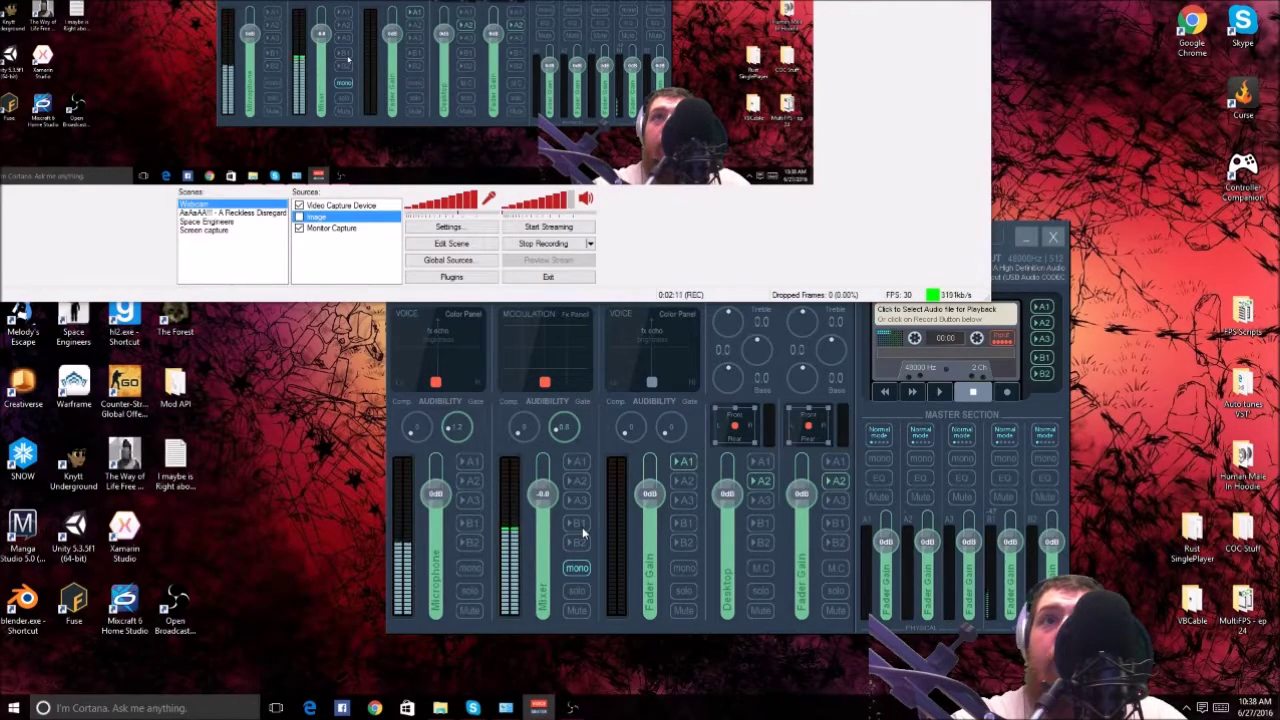
pyautogui.click(583, 531)
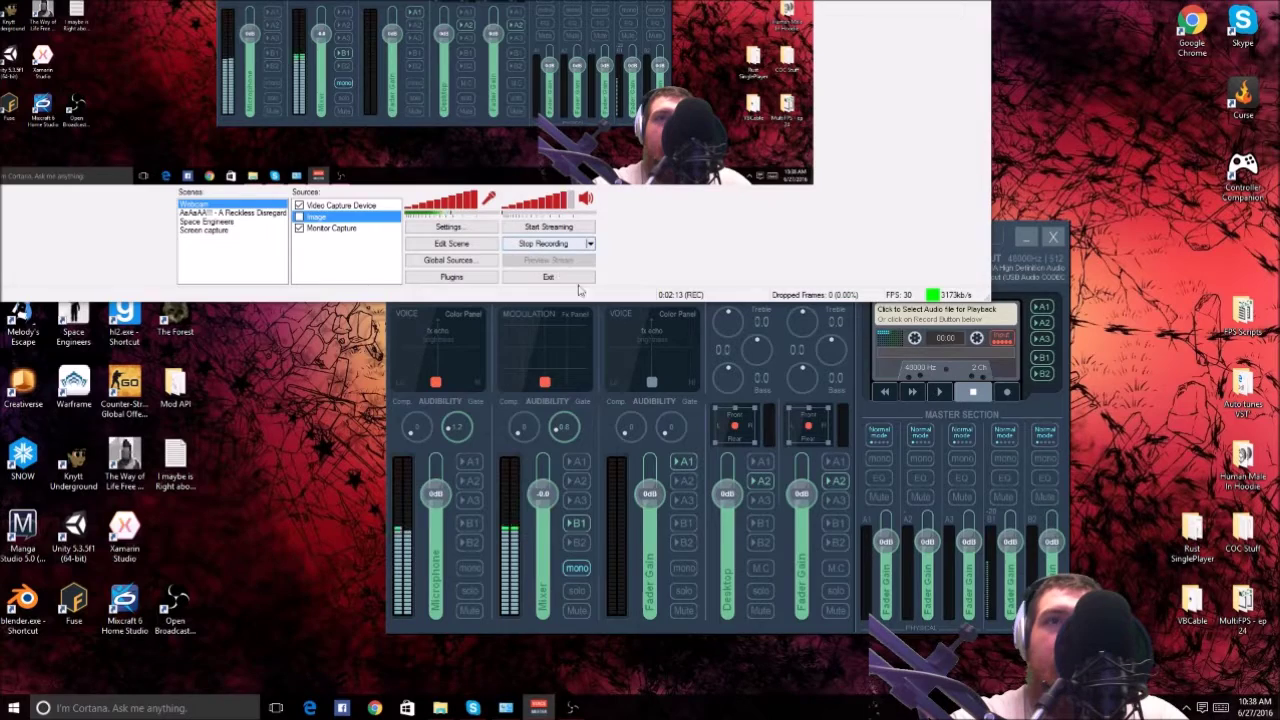
pyautogui.click(578, 481)
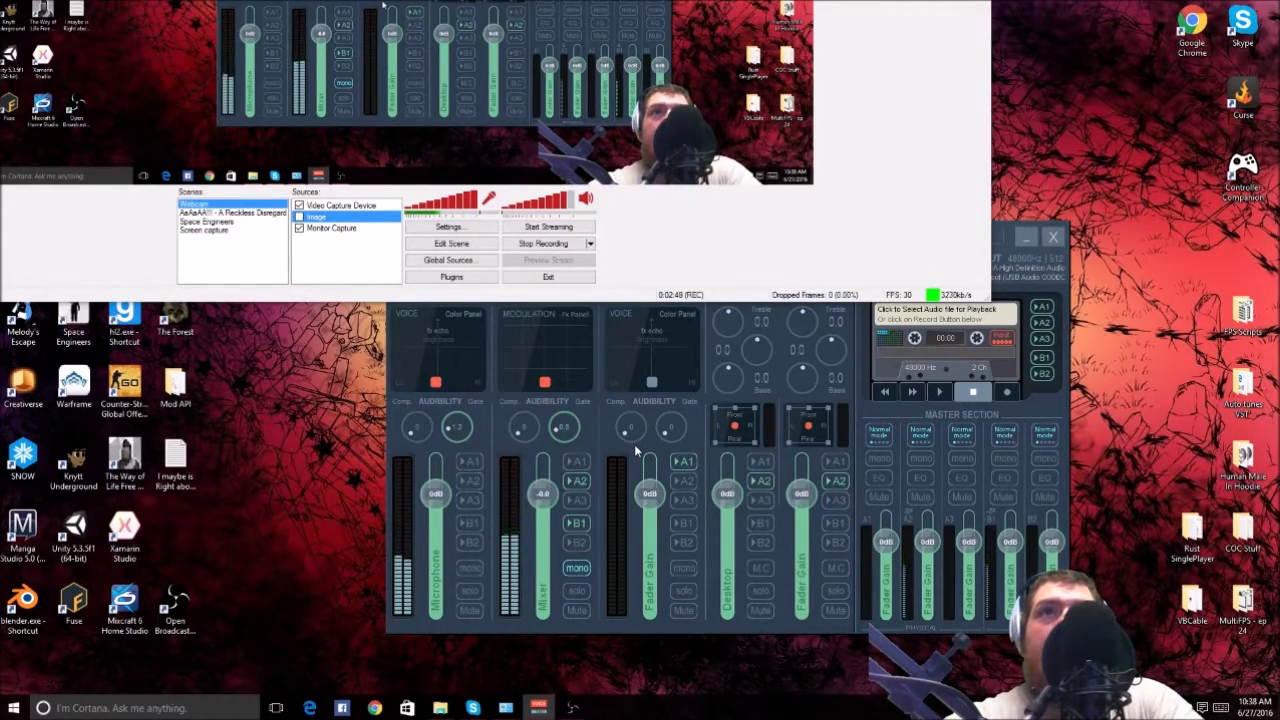
pyautogui.click(684, 466)
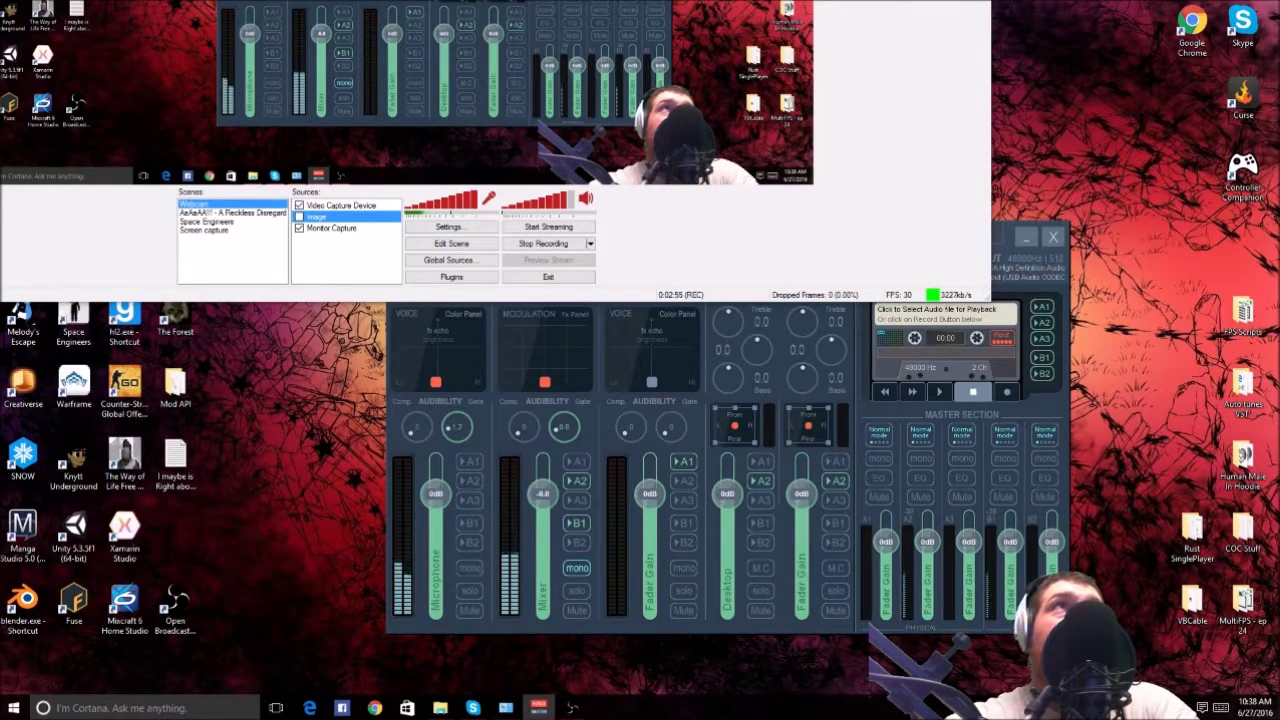
pyautogui.moveTo(430, 8); pyautogui.dragTo(778, 2)
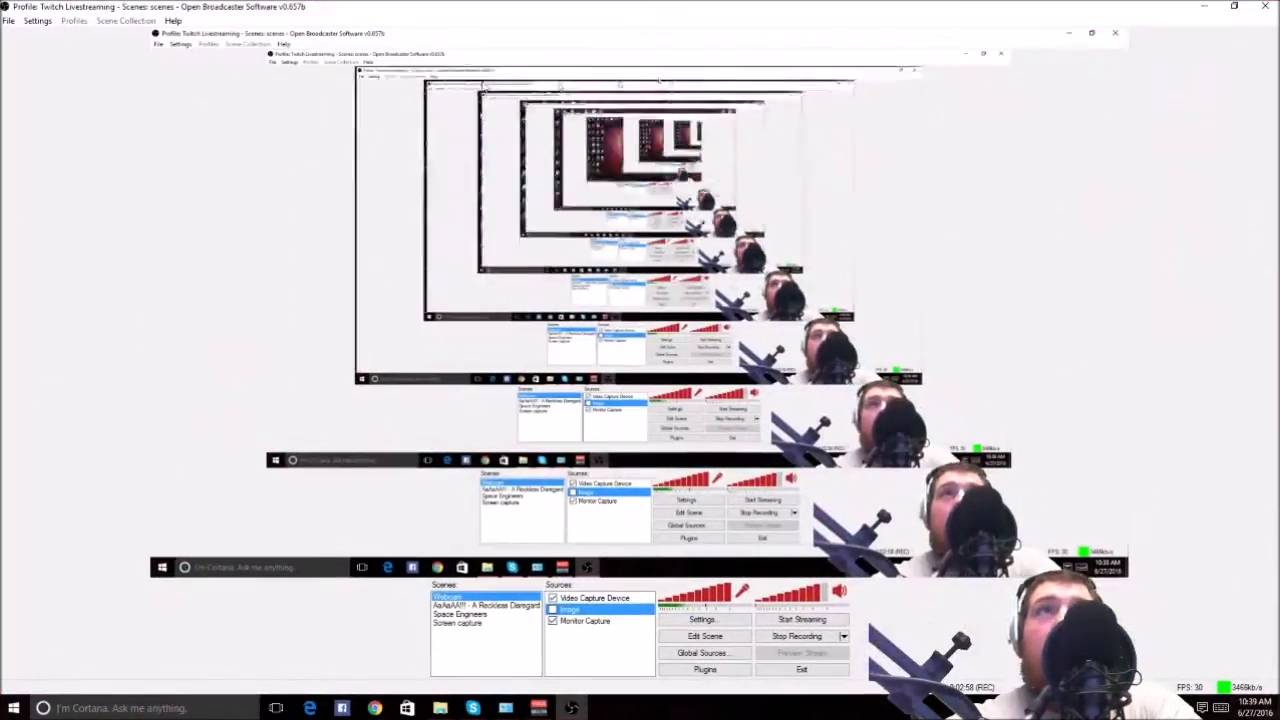
# In OBS Audio settings, set Desktop Audio to VoiceMeeter Input and Mic/Aux to VoiceMeeter Output, then apply
pyautogui.click(40, 21)
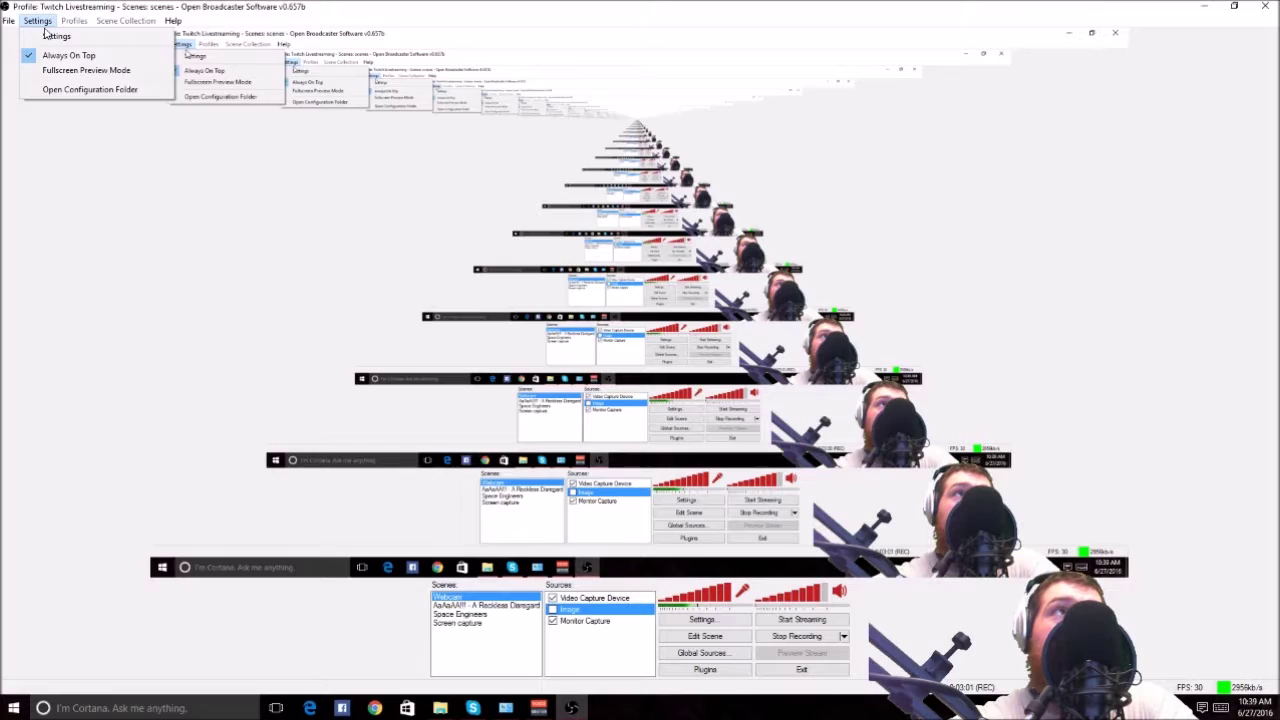
pyautogui.click(56, 36)
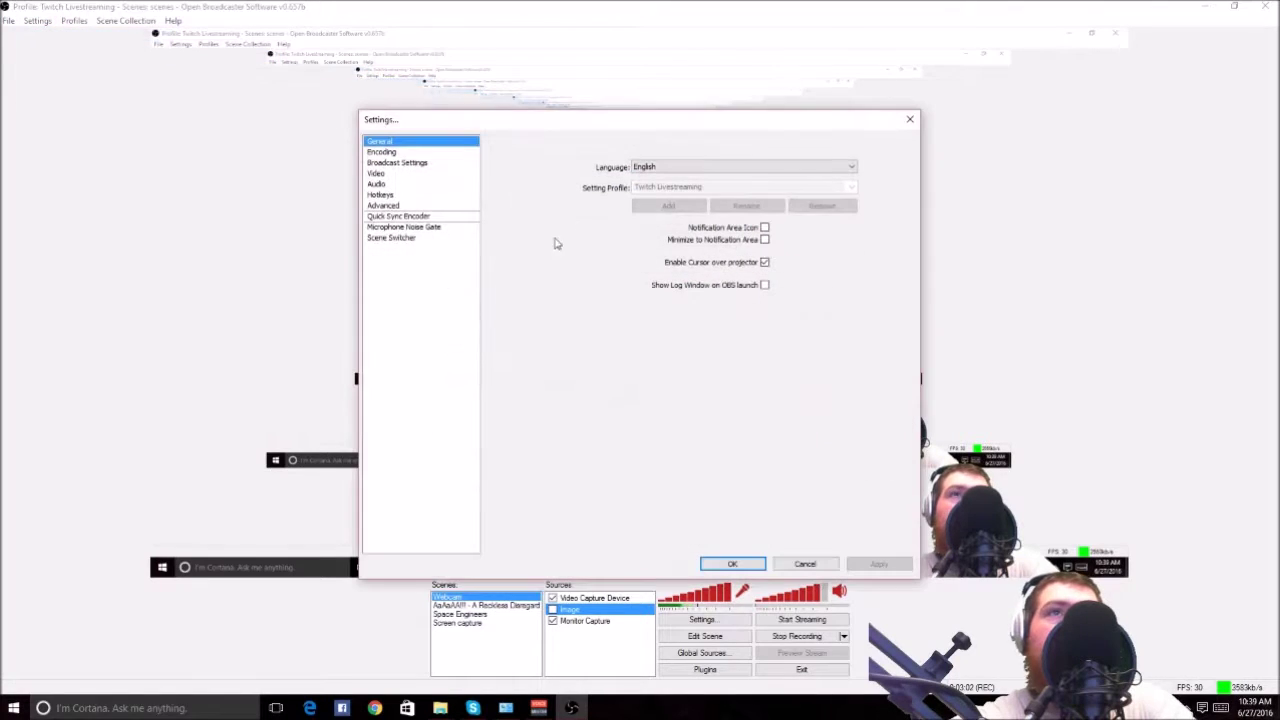
pyautogui.click(385, 152)
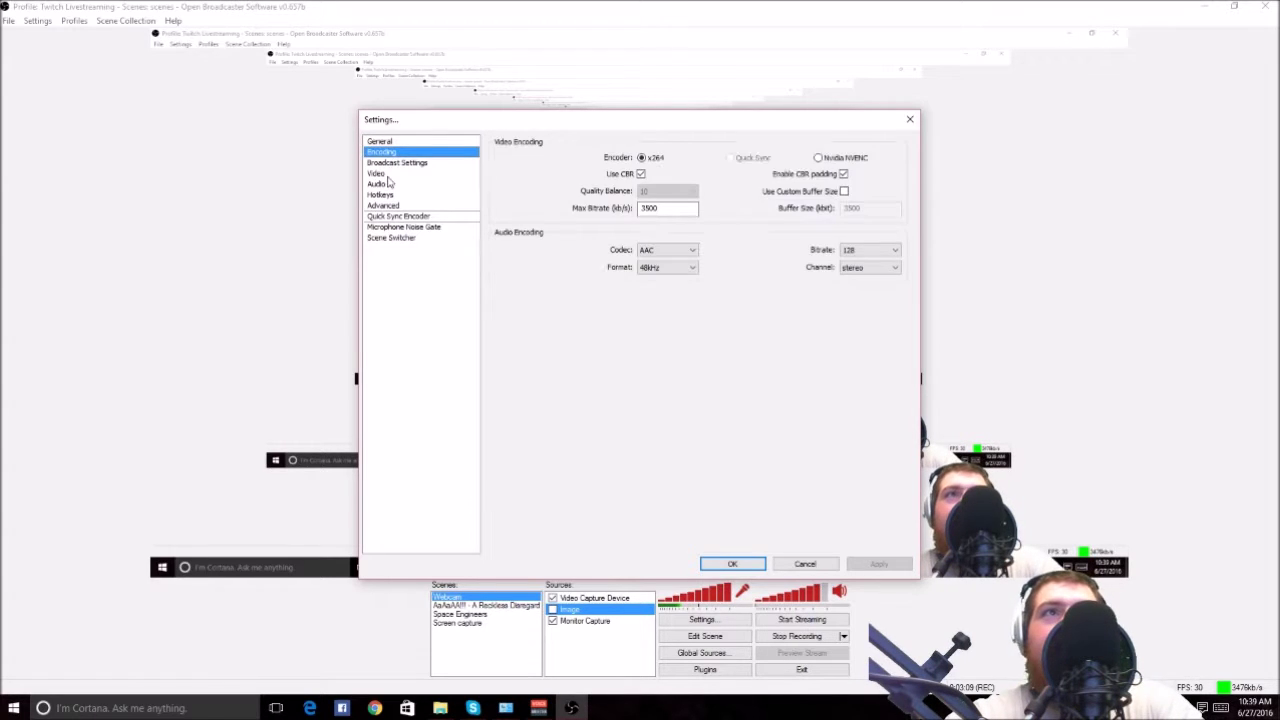
pyautogui.click(384, 185)
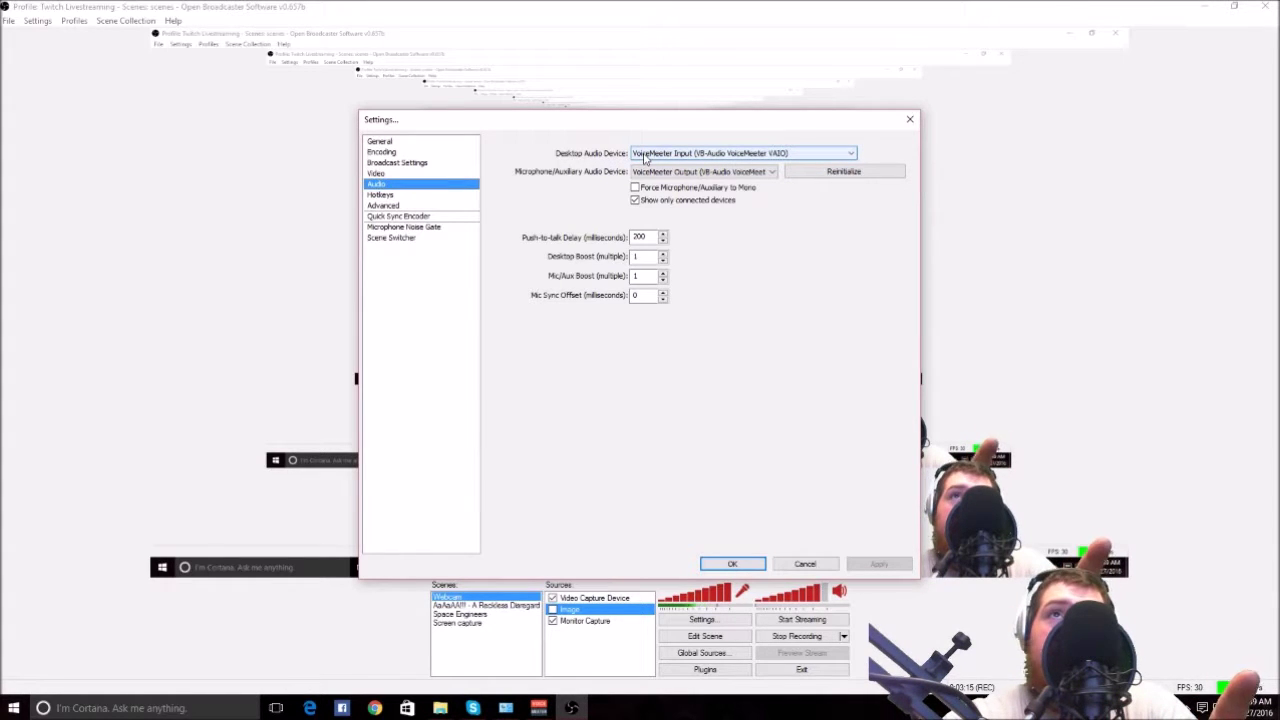
pyautogui.click(762, 155)
pyautogui.click(762, 157)
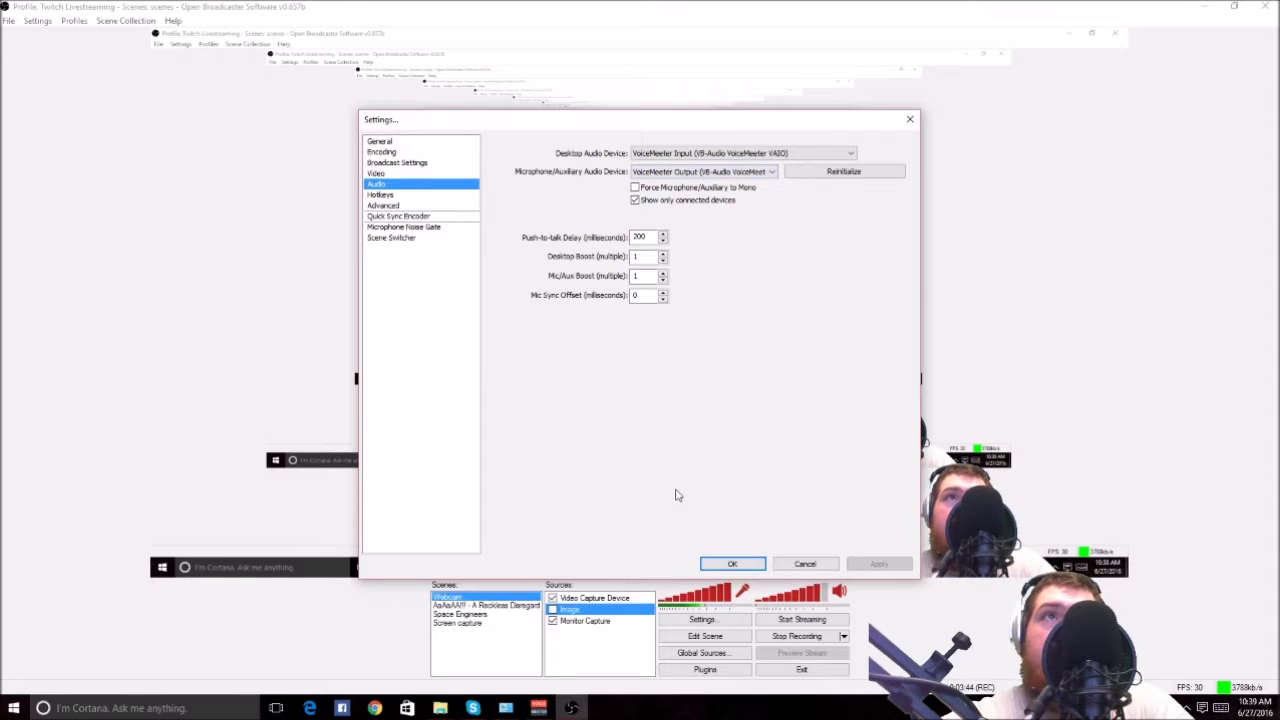
pyautogui.click(732, 564)
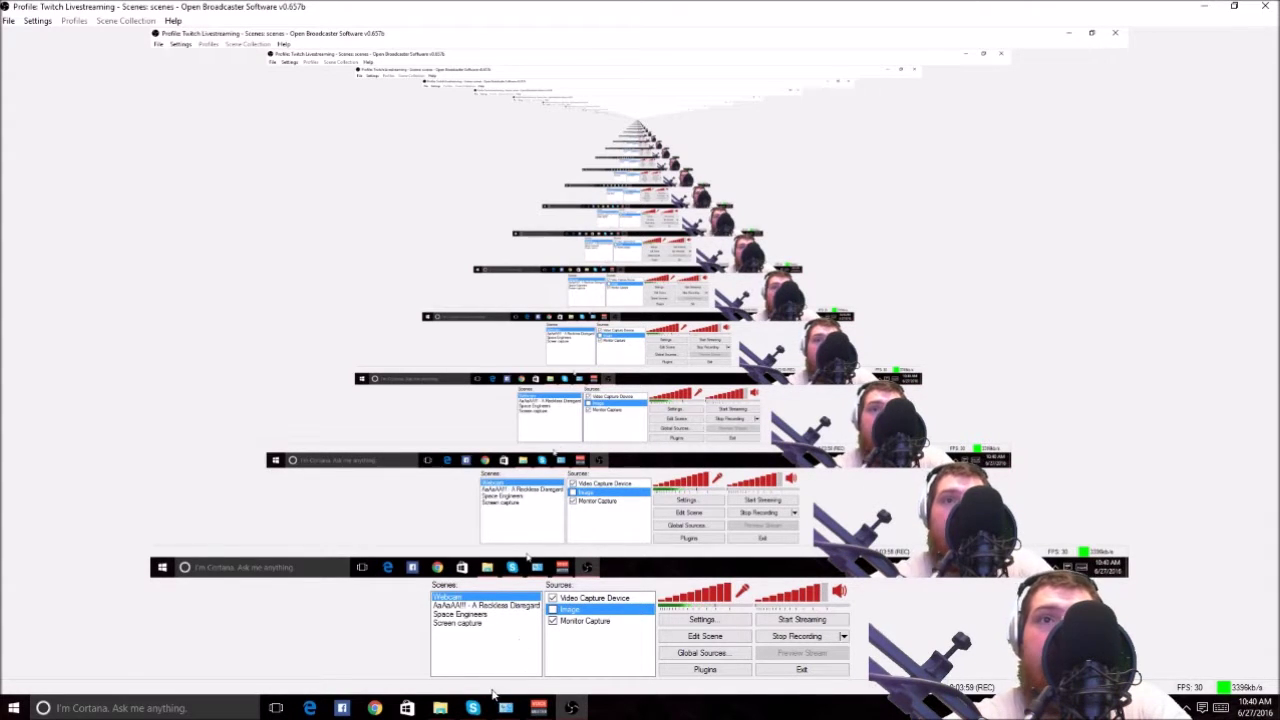
# Restore the OBS window down to reveal the desktop and route the Mixer input to A2
pyautogui.click(610, 708)
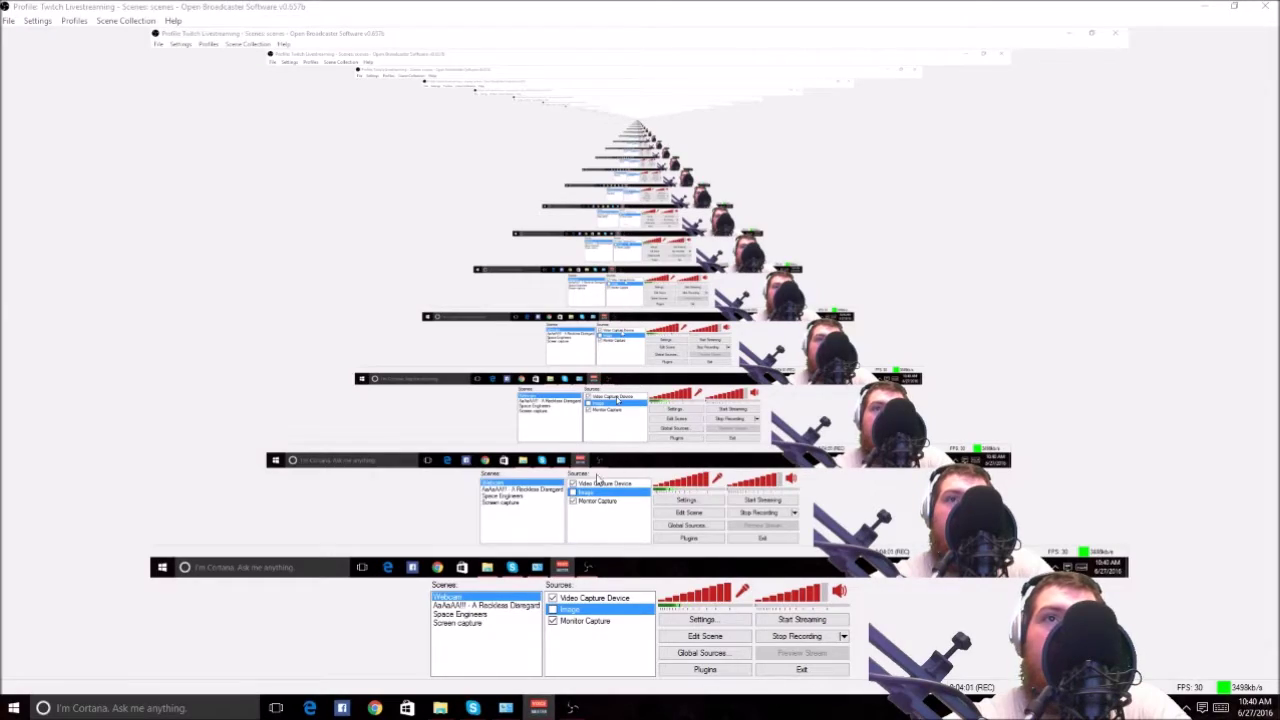
pyautogui.doubleClick(862, 14)
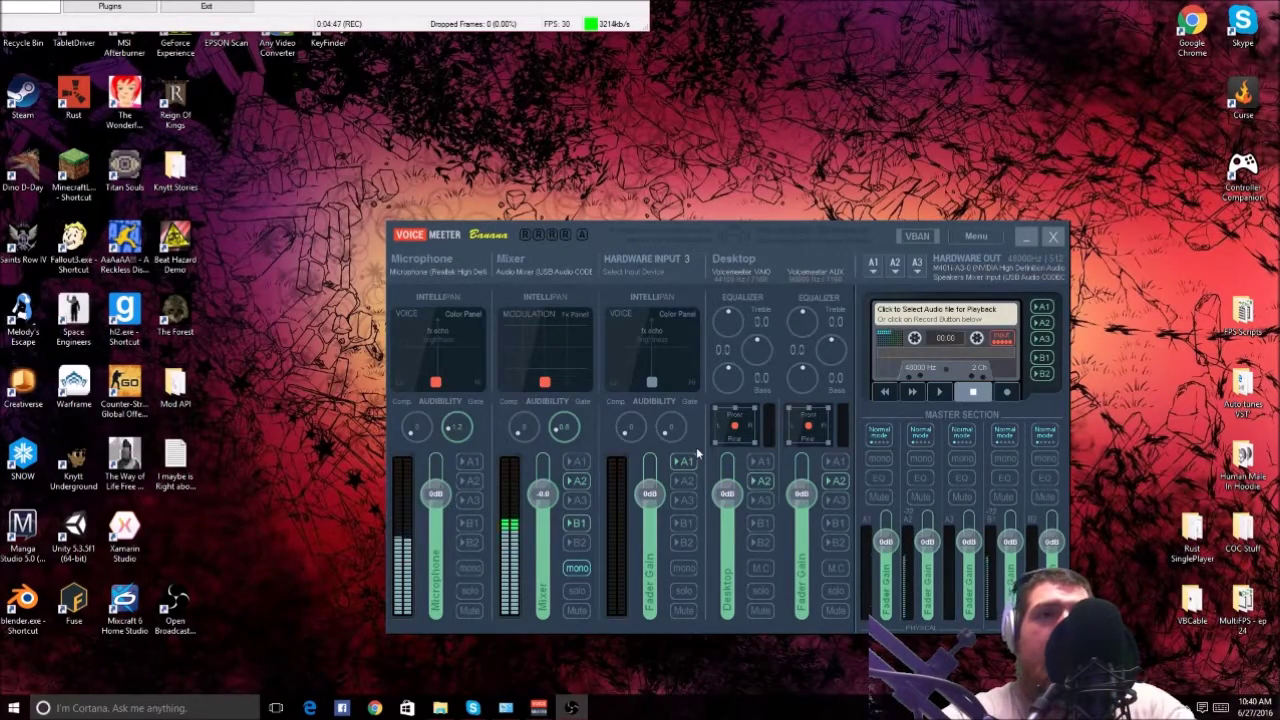
pyautogui.click(578, 483)
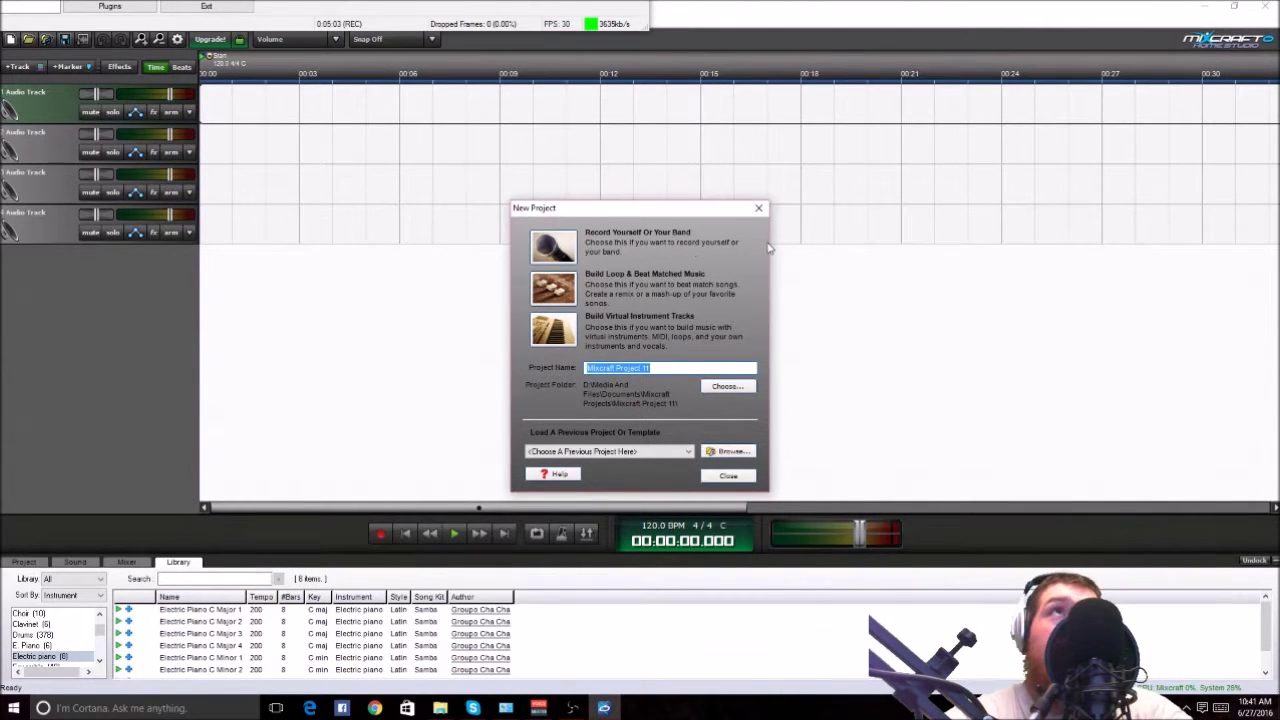
# Start a Record Yourself Or Your Band project and arm track 1 on Audio Mixer (USB Audio CODEC) Left Channel
pyautogui.click(566, 252)
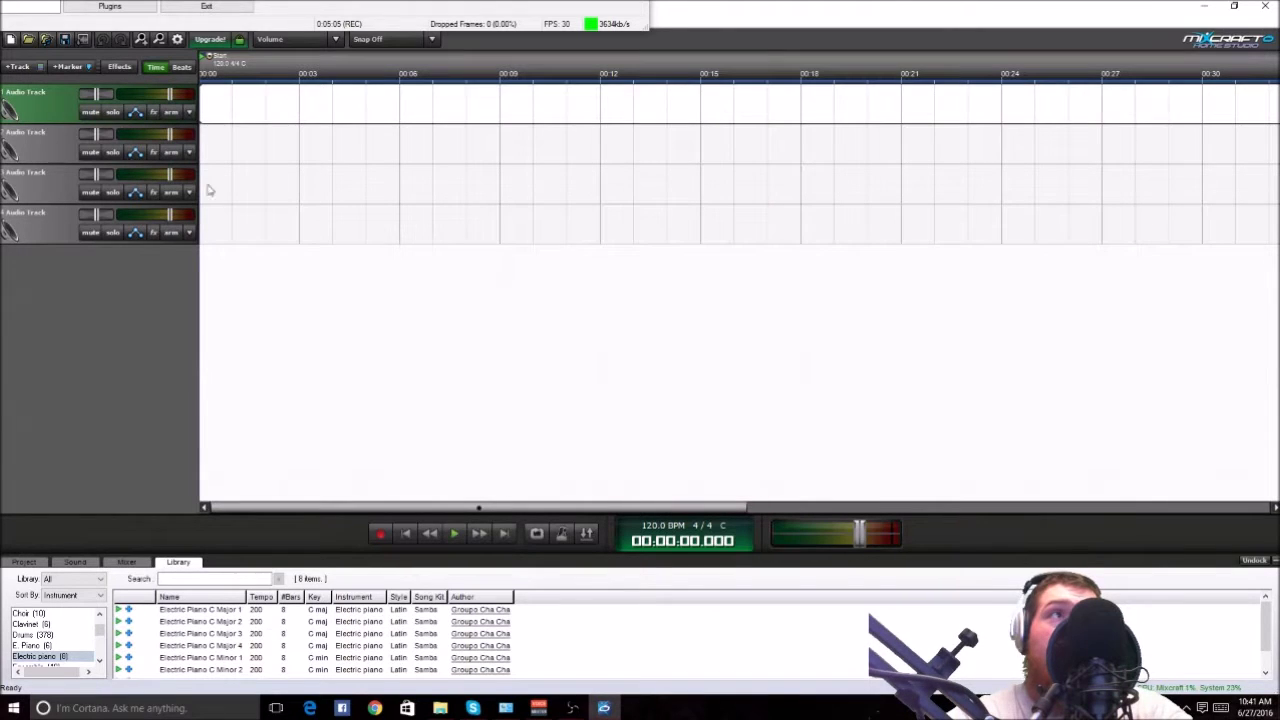
pyautogui.click(189, 114)
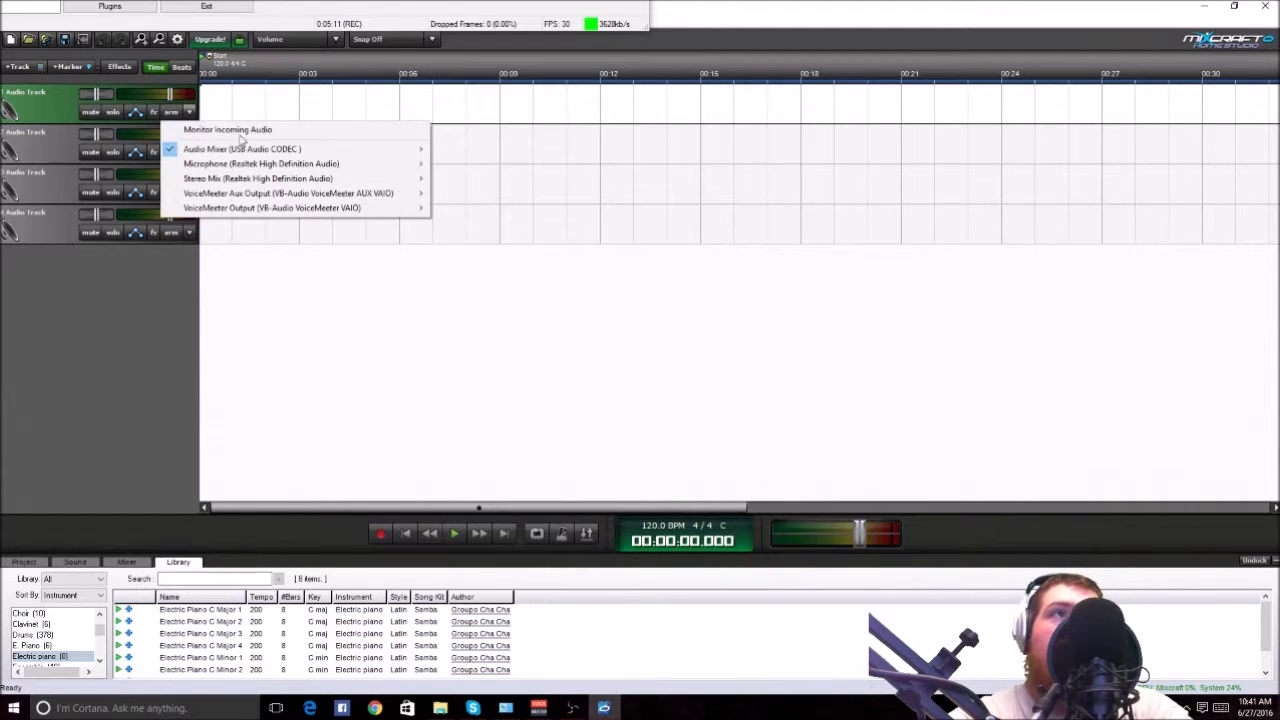
pyautogui.moveTo(420, 149)
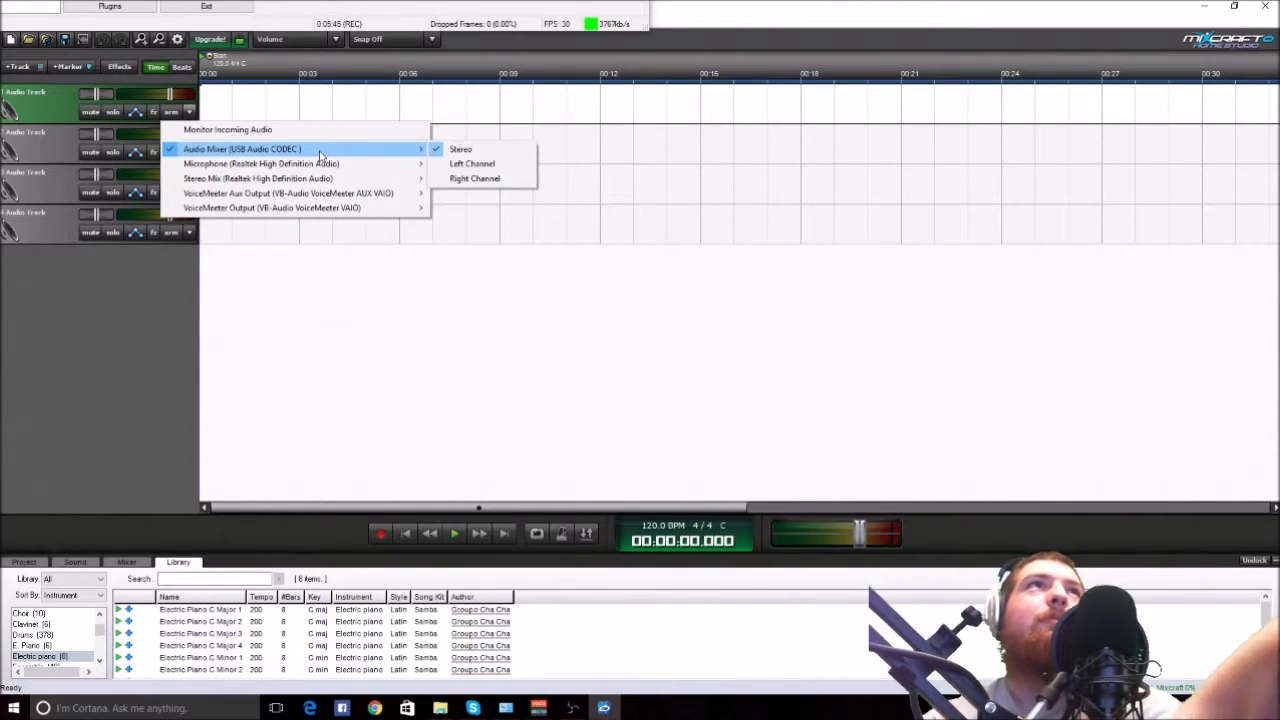
pyautogui.click(472, 164)
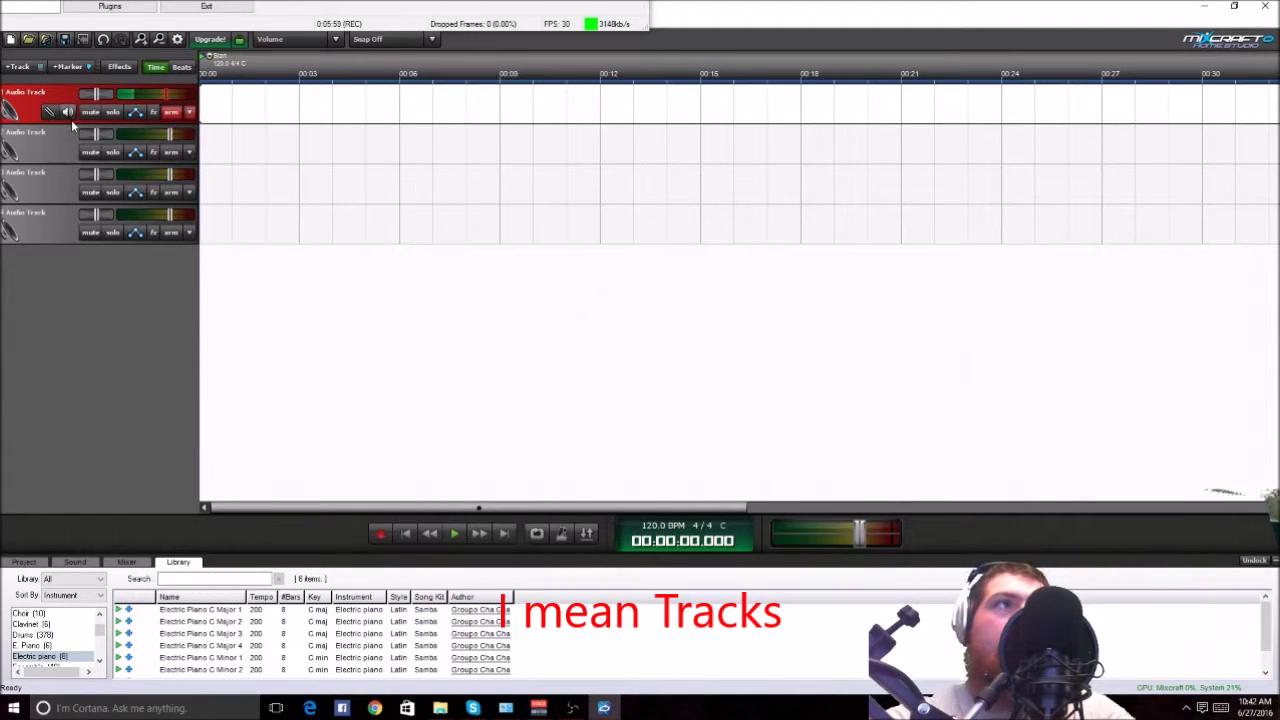
pyautogui.click(538, 707)
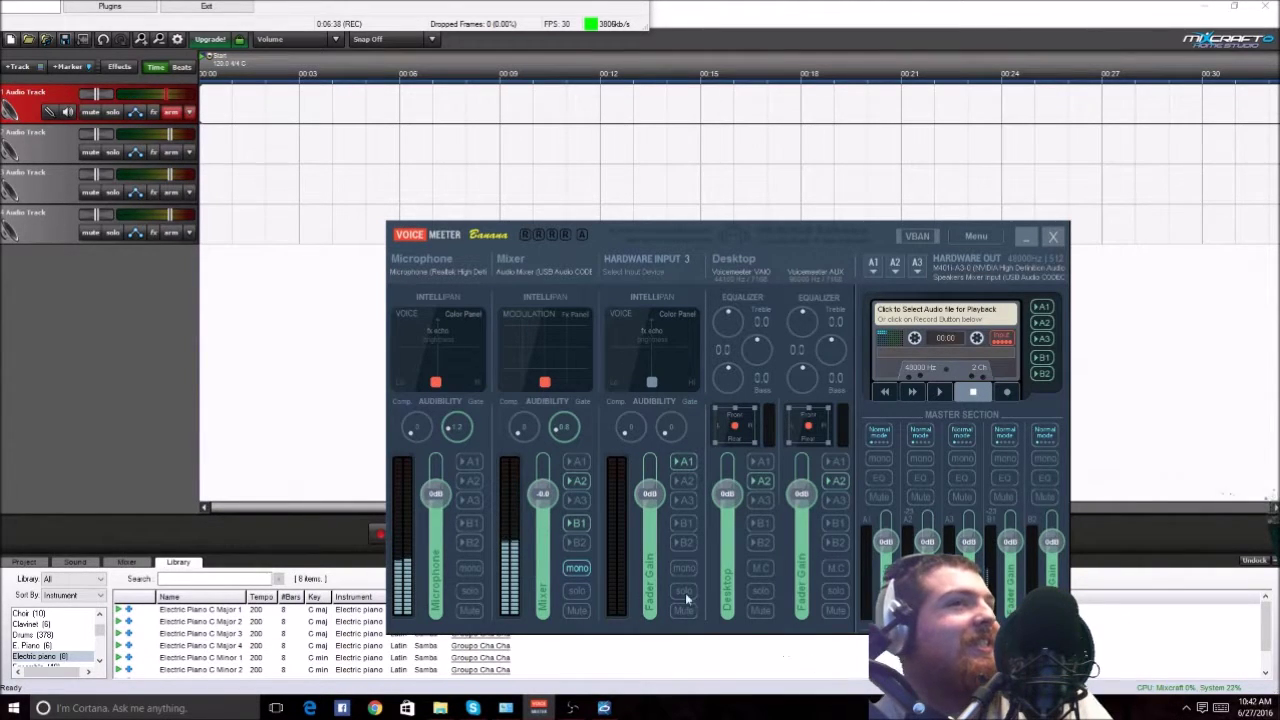
# Toggle the VoiceMeeter Mixer input's feed to bus B1
pyautogui.click(579, 523)
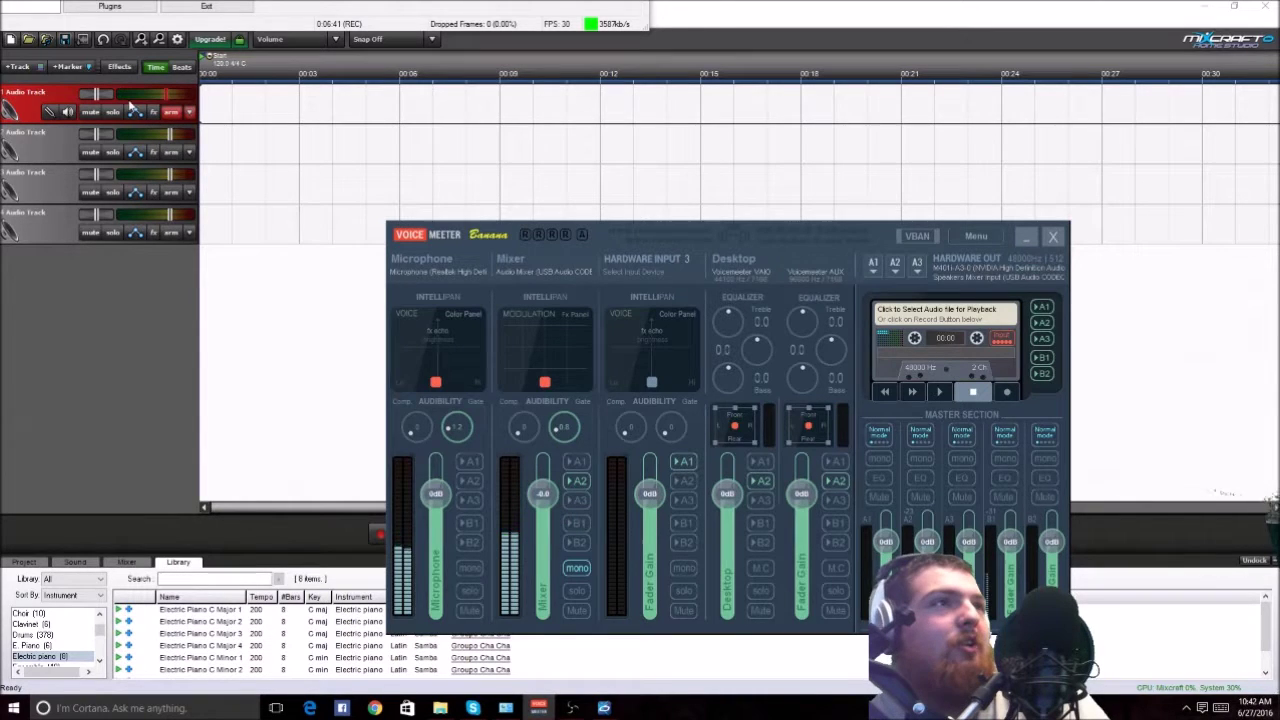
# Switch between Mixcraft and VoiceMeeter, then drag the OBS window aside to uncover Mixcraft
pyautogui.click(85, 103)
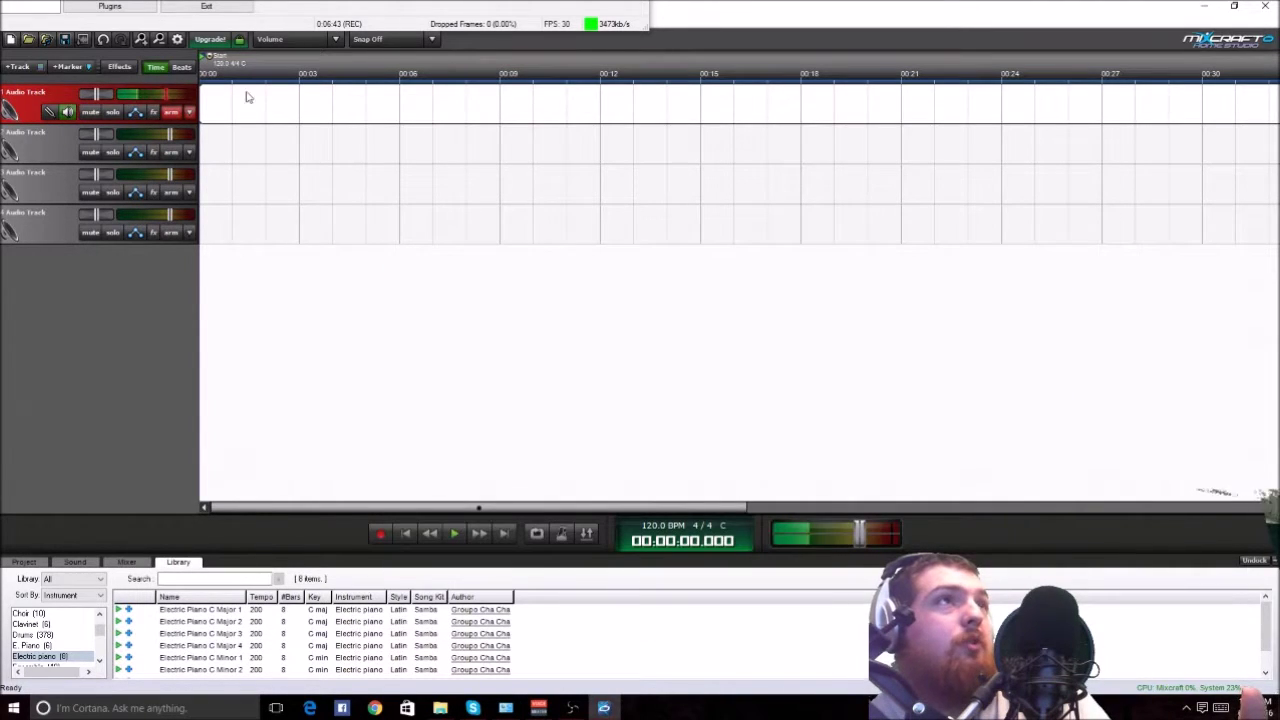
pyautogui.click(547, 708)
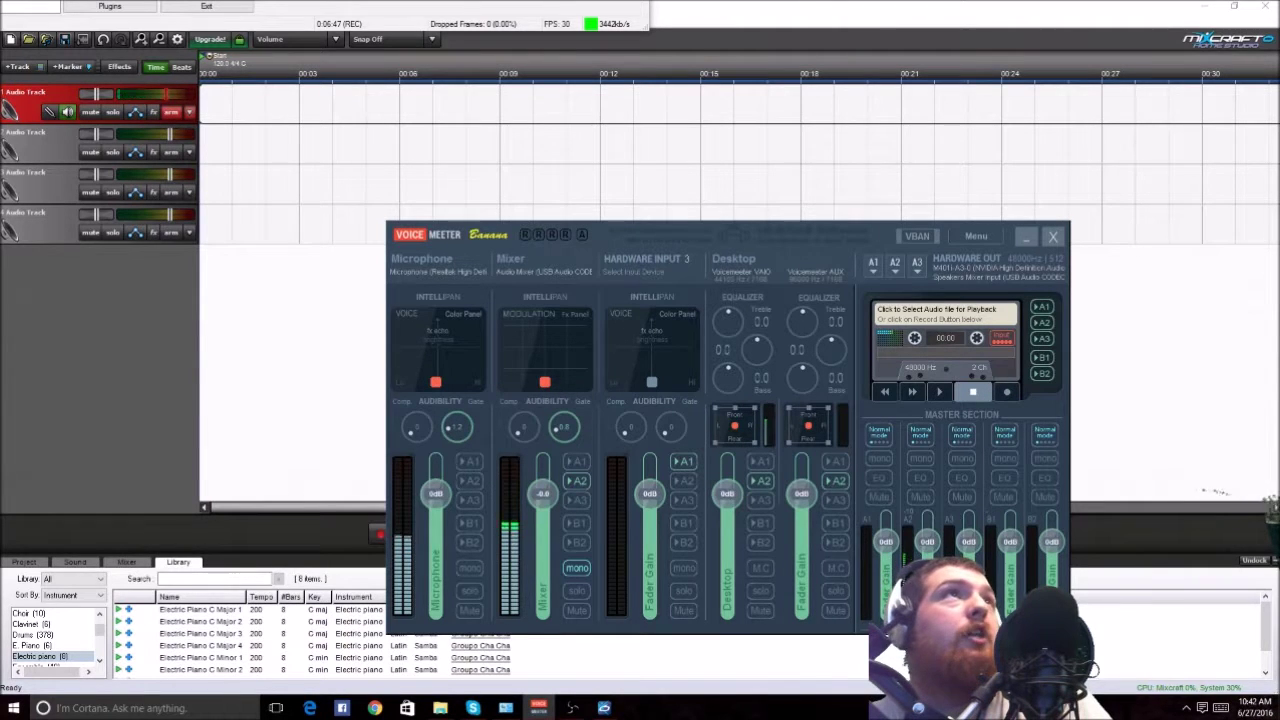
pyautogui.moveTo(650, 30); pyautogui.dragTo(873, 350)
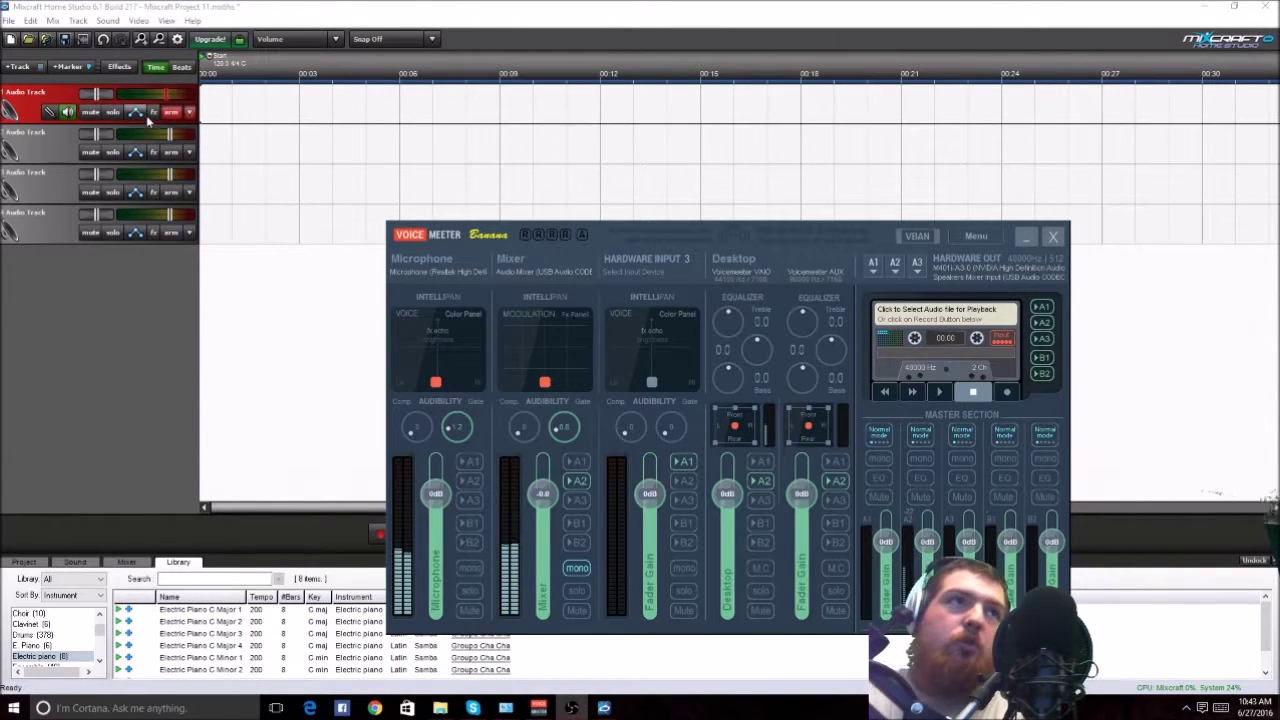
# Arm track 2 to record the Audio Mixer's Right Channel
pyautogui.click(189, 152)
pyautogui.moveTo(394, 192)
pyautogui.click(476, 219)
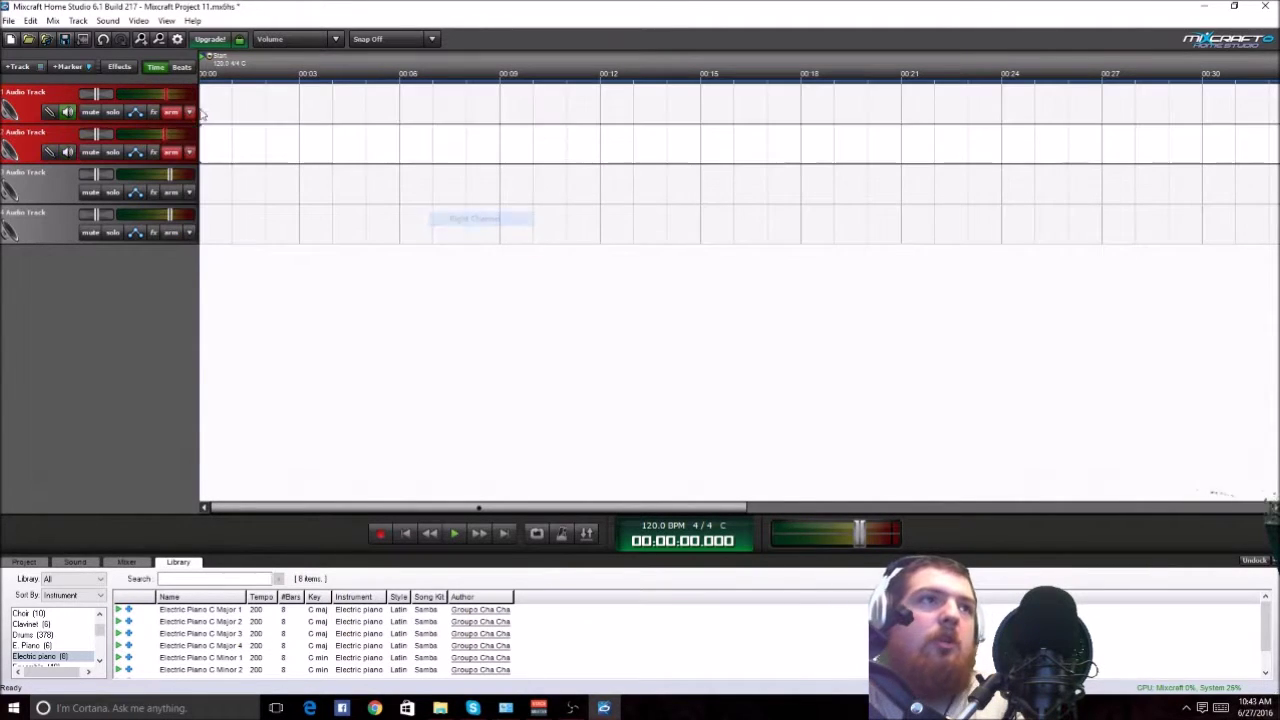
# Toggle Monitor Incoming Audio on and off for track 2, then bring VoiceMeeter Banana forward
pyautogui.click(68, 152)
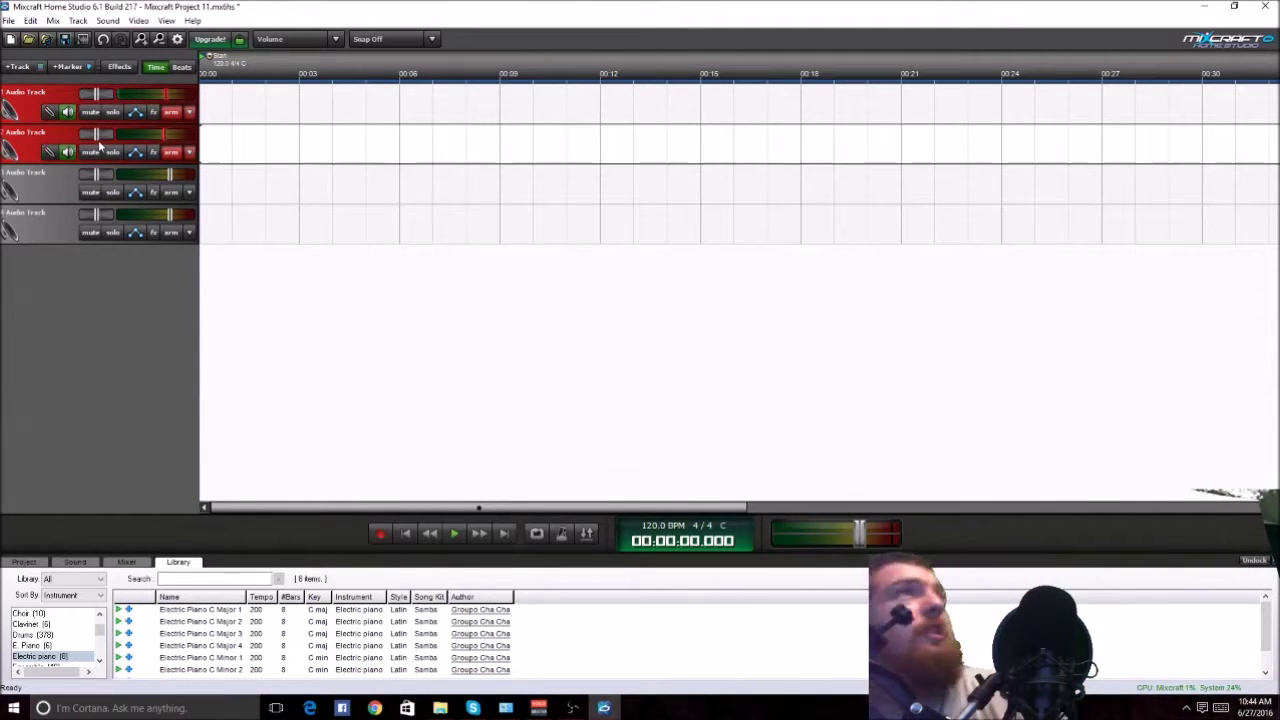
pyautogui.click(66, 153)
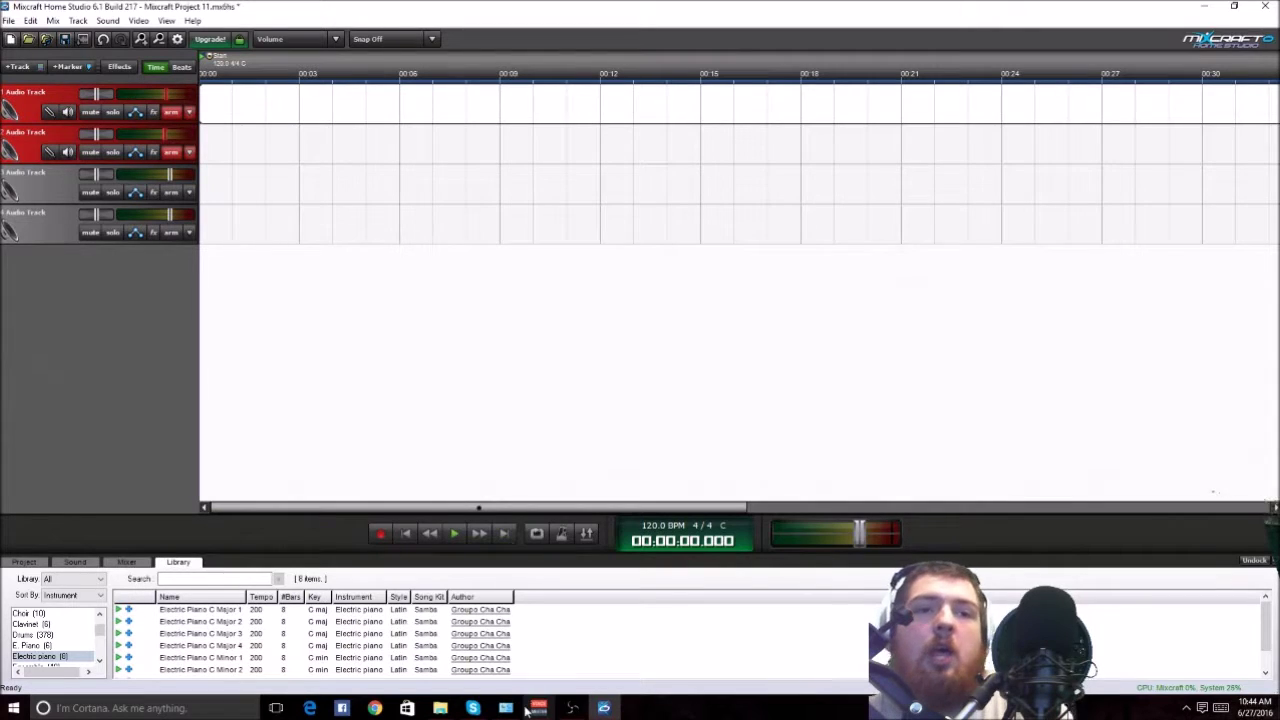
pyautogui.click(539, 707)
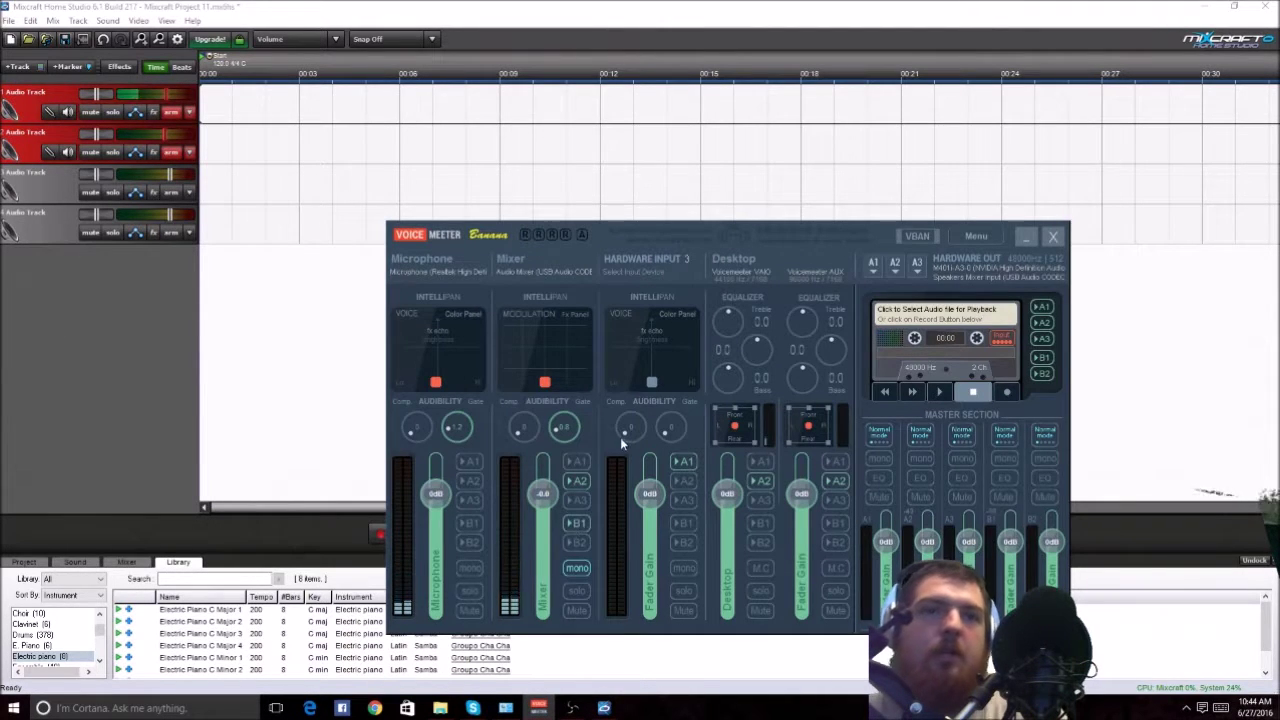